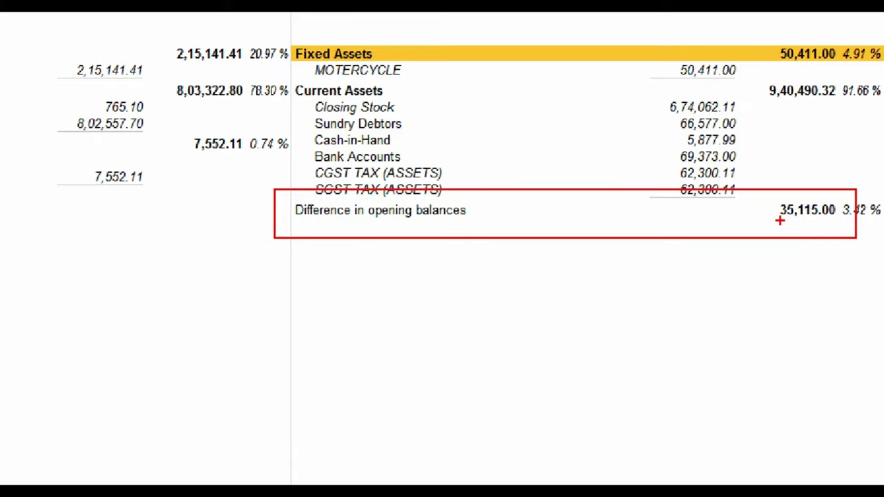
Step: Switch to TallyPrime and reopen the company's Balance Sheet from the Gateway of Tally
left_click_drag(767, 188, 839, 233)
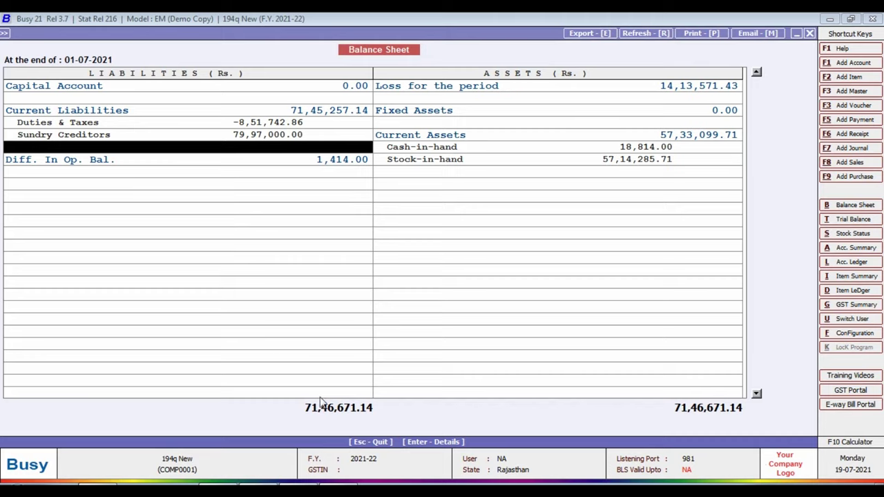
left_click(228, 485)
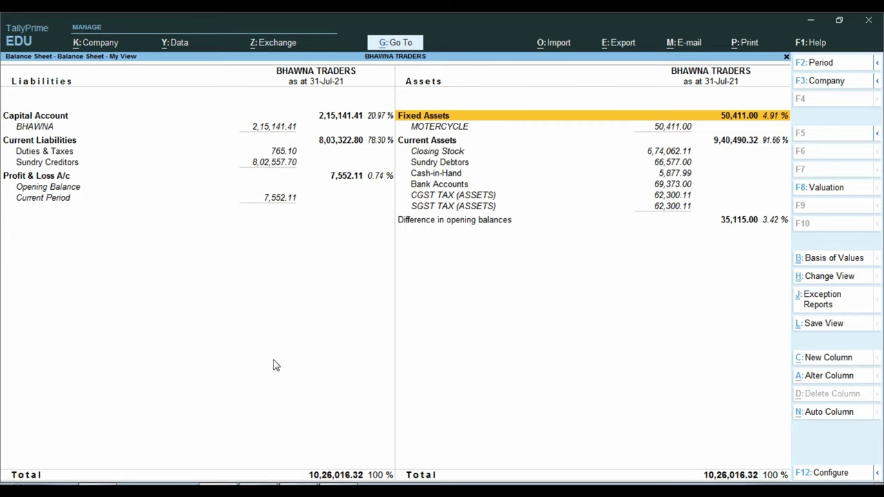
key("Escape")
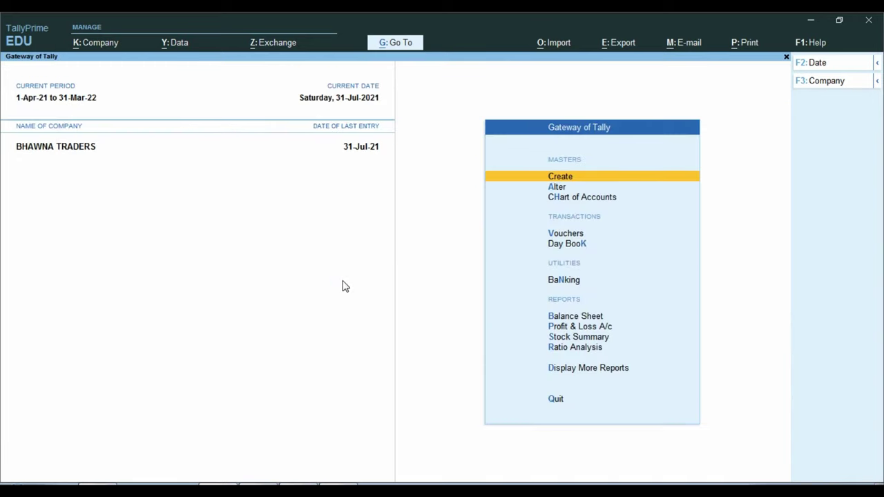
key("b")
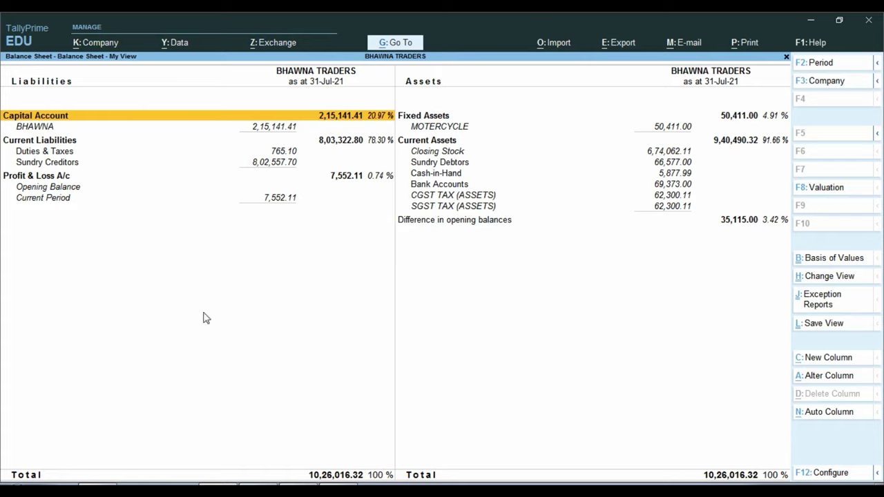
Step: Switch to Adobe Reader and examine the liabilities, assets and totals in the PDF balance sheet as on 31 March 2021
left_click(299, 484)
scroll(350, 214, "up", 5)
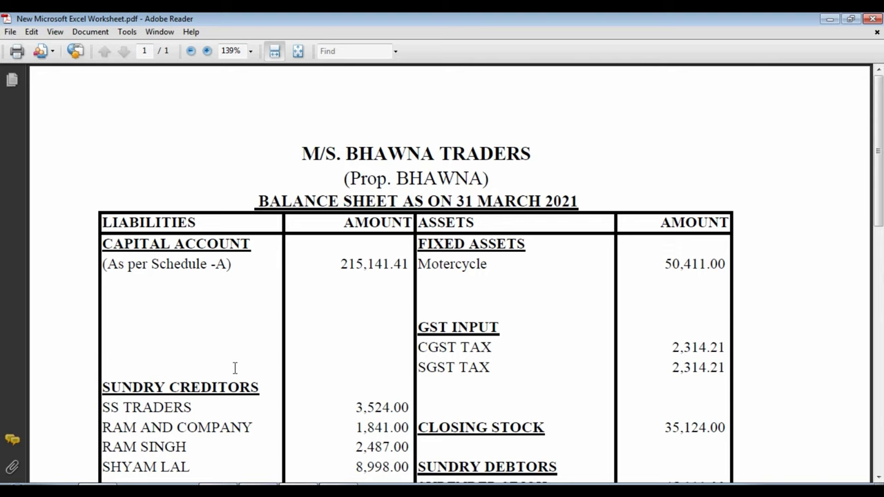
scroll(299, 331, "down", 3)
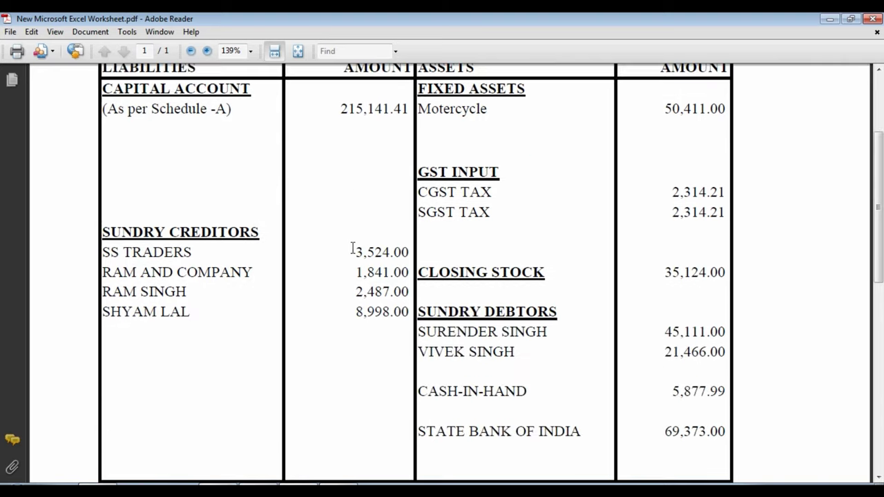
scroll(353, 248, "up", 2)
scroll(353, 249, "down", 4)
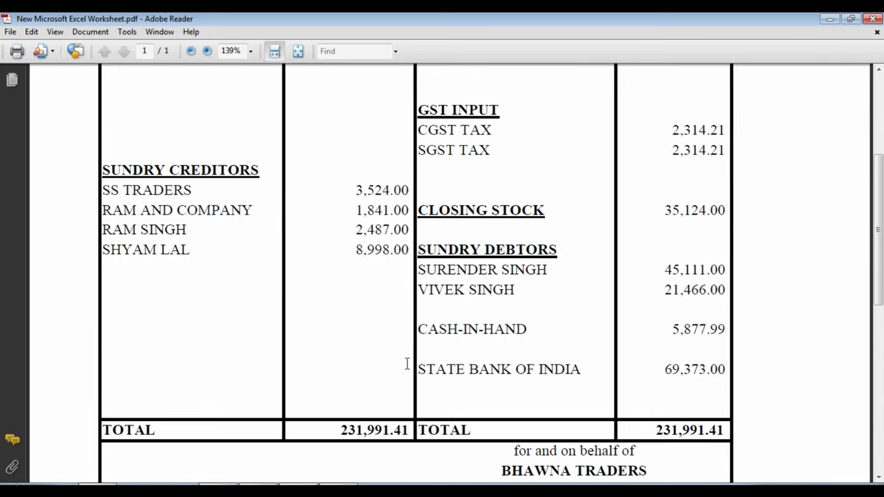
scroll(408, 365, "down", 1)
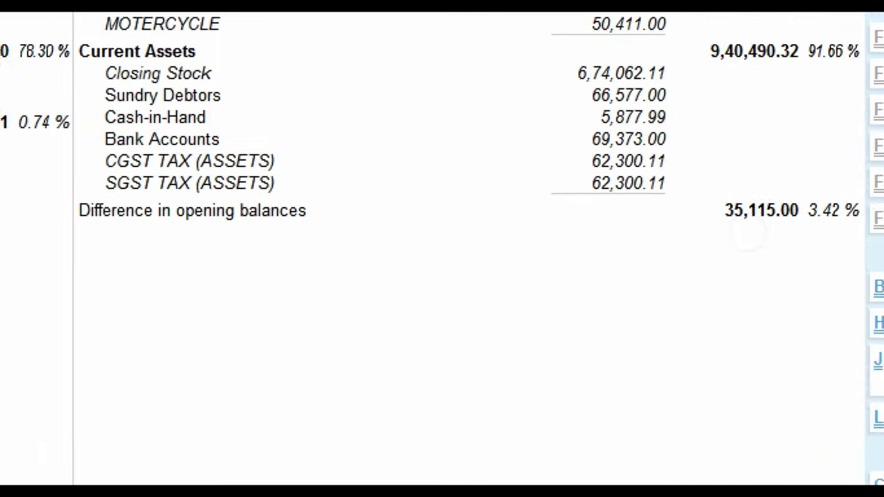
left_click(754, 260)
left_click_drag(680, 186, 769, 239)
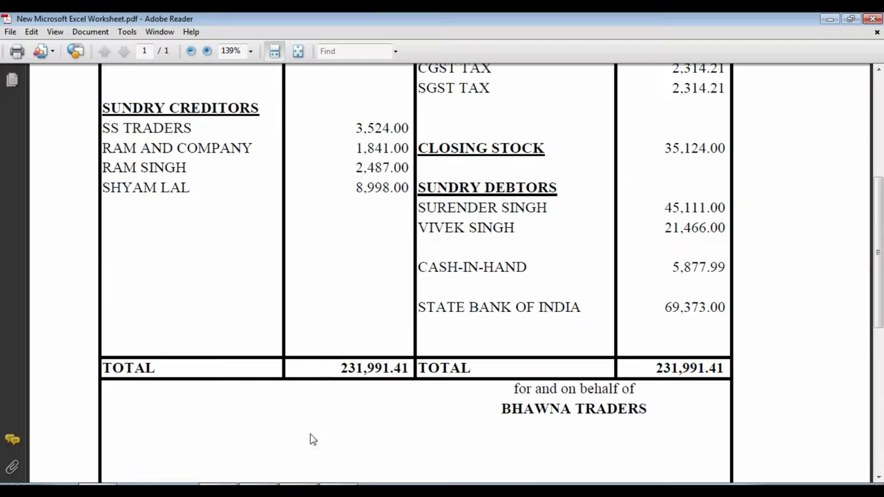
scroll(446, 232, "up", 2)
scroll(446, 231, "up", 3)
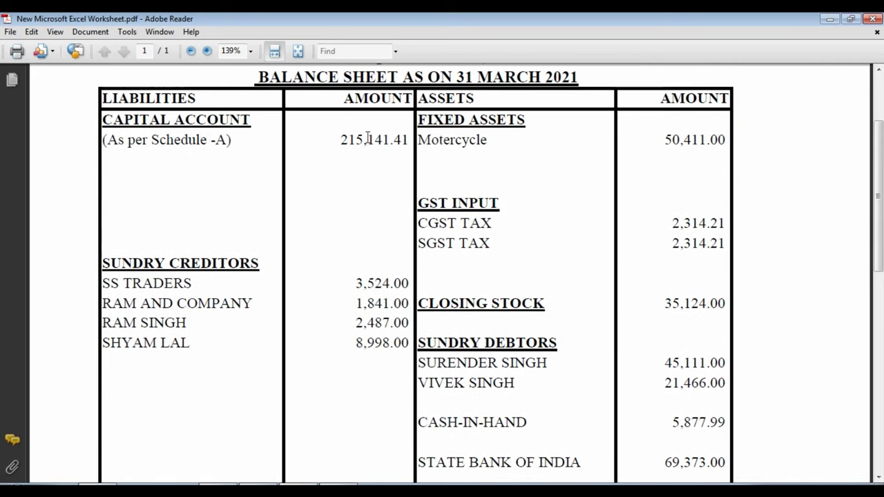
scroll(366, 287, "down", 3)
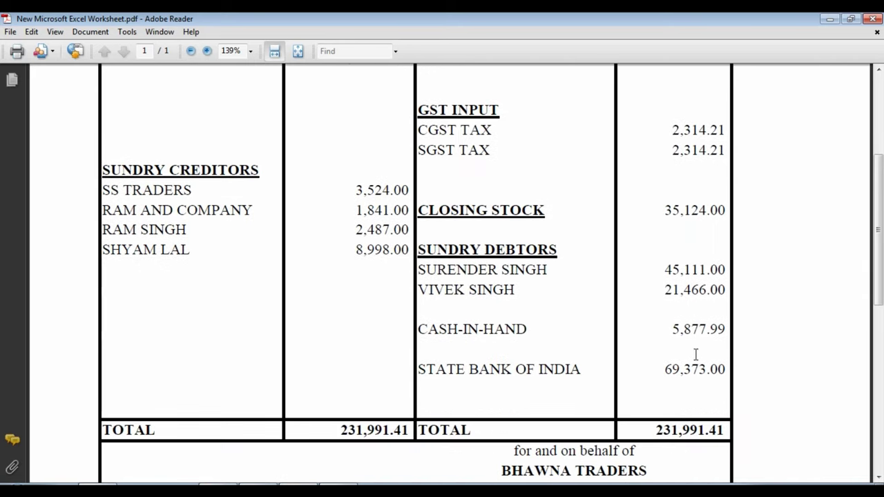
scroll(691, 332, "up", 3)
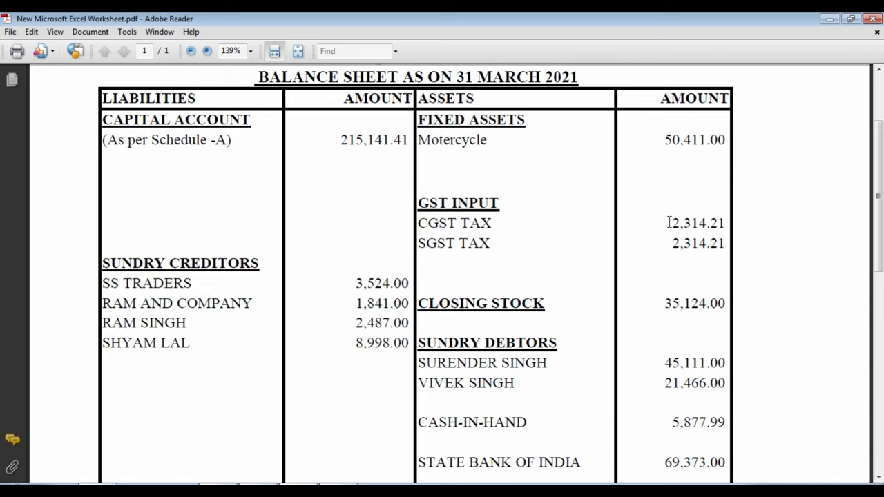
Step: Compare the difference in opening balances on TallyPrime's Balance Sheet with the entries in the PDF balance sheet
mouse_move(218, 488)
left_click(257, 485)
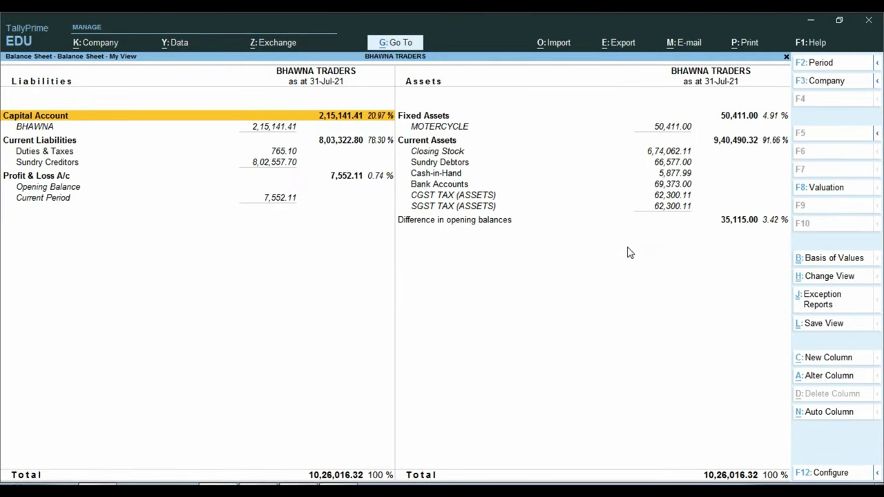
key("ctrl")
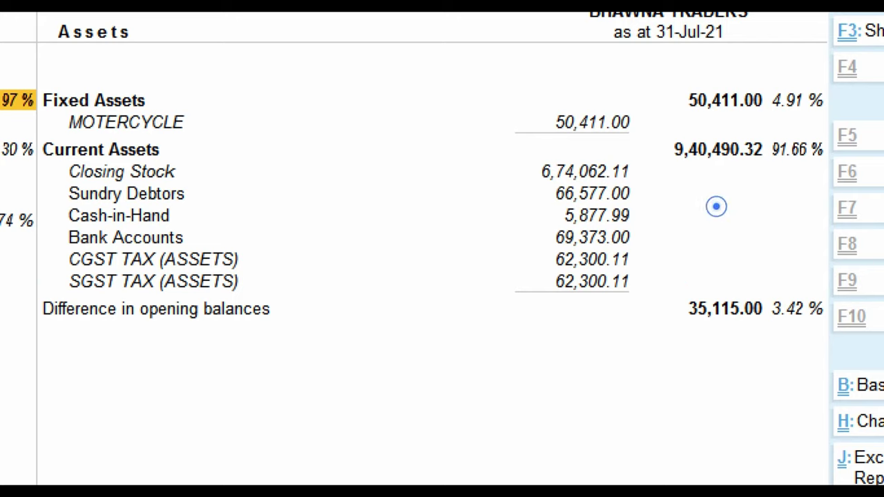
left_click_drag(679, 282, 771, 337)
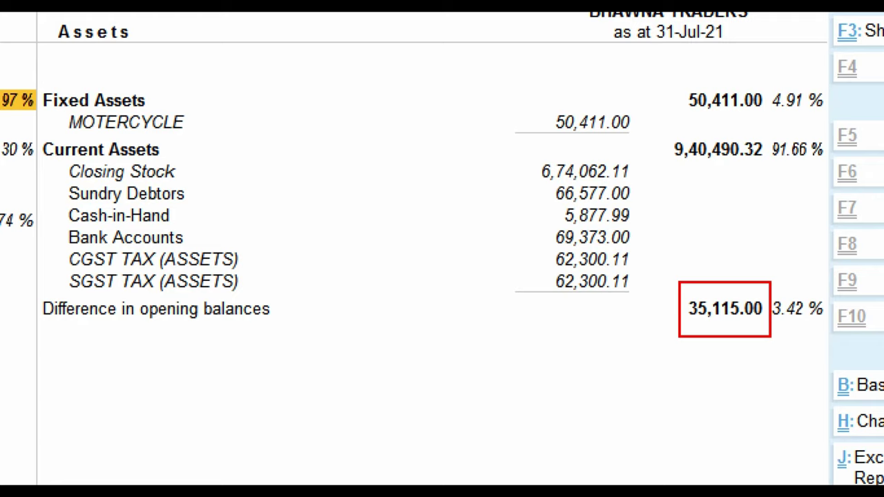
key("Escape")
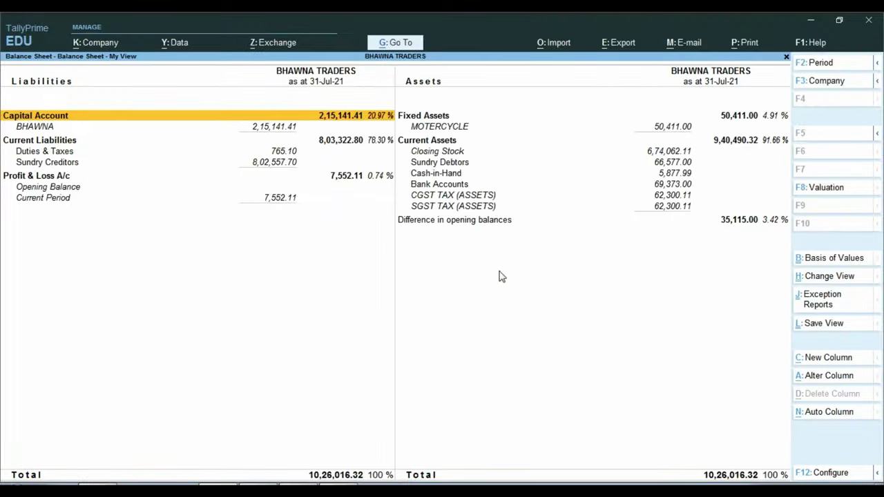
left_click(305, 485)
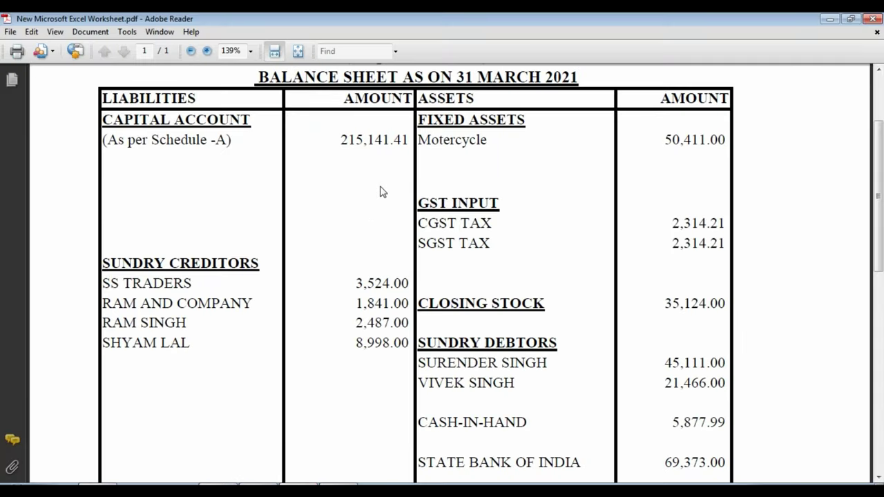
scroll(382, 188, "up", 3)
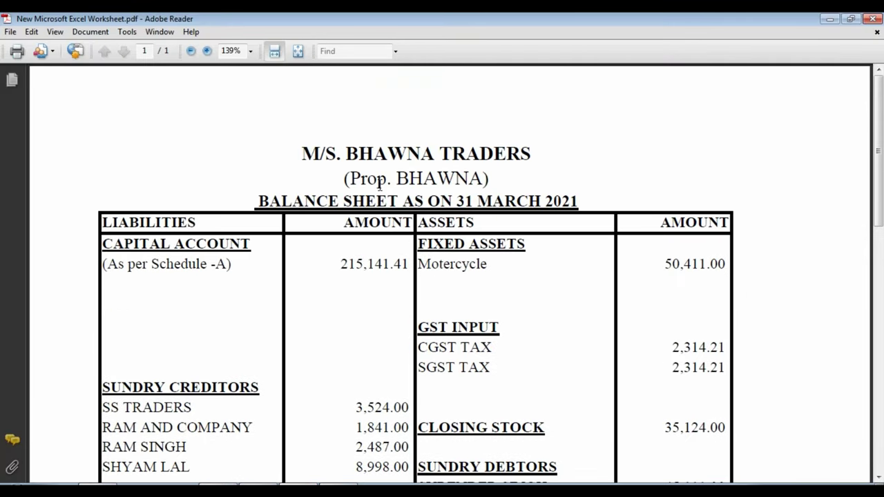
scroll(336, 204, "down", 3)
scroll(399, 252, "up", 2)
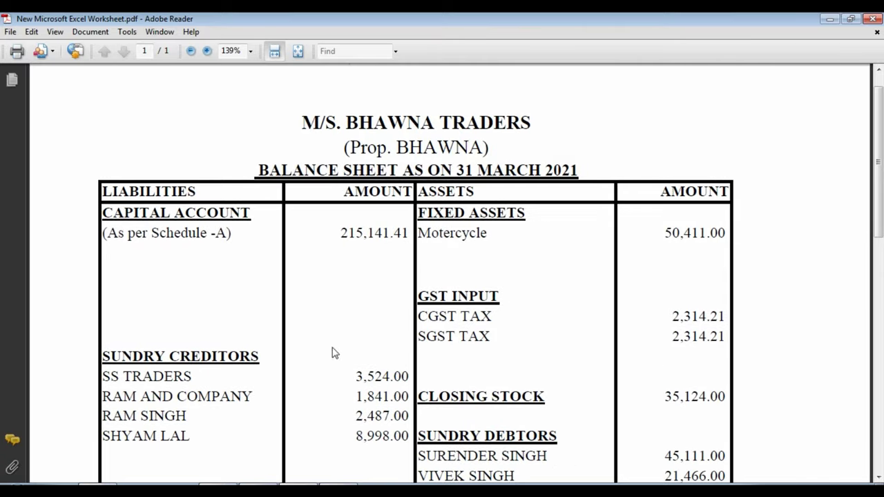
Step: Return to TallyPrime, leave the Balance Sheet and open the Trial Balance report
left_click(229, 484)
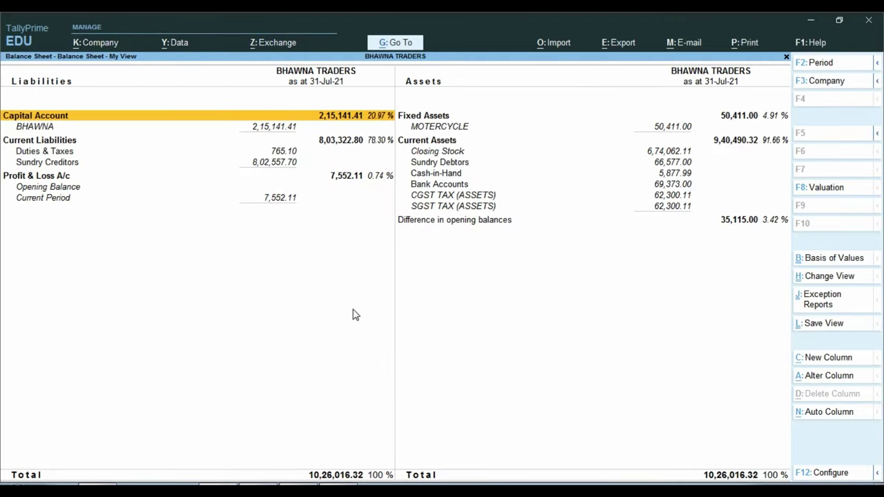
key("Escape")
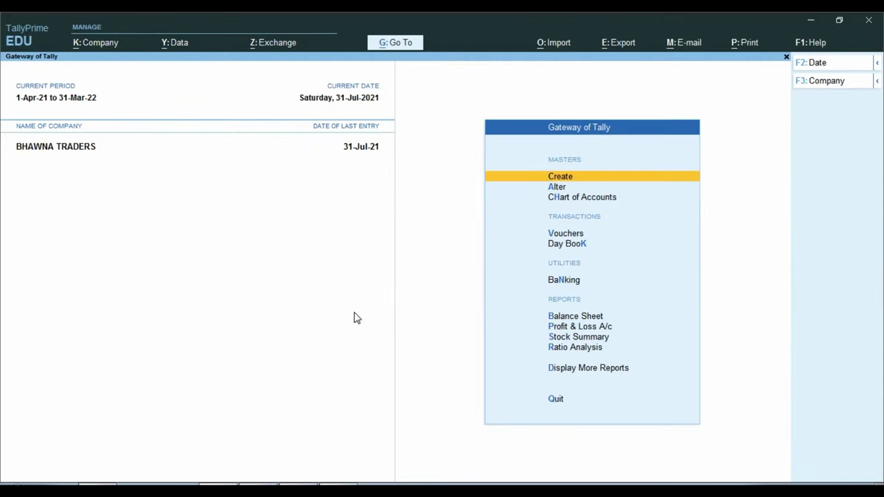
key("Down")
key("Down")
key("Down")
key("Down")
key("Down")
key("Down")
key("Down")
key("Down")
key("Down")
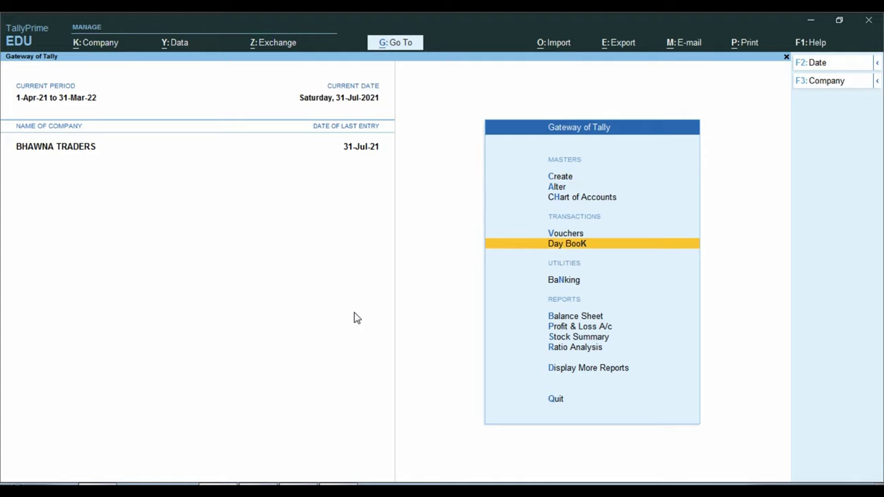
key("Down")
key("Return")
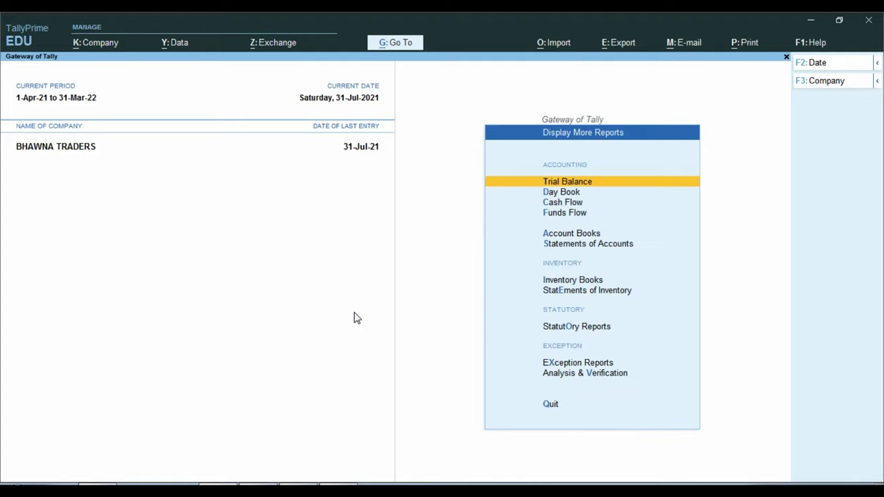
key("ctrl+1")
left_click(577, 179)
mouse_move(471, 163)
left_mouse_down()
mouse_move(516, 215)
mouse_move(639, 205)
left_mouse_up()
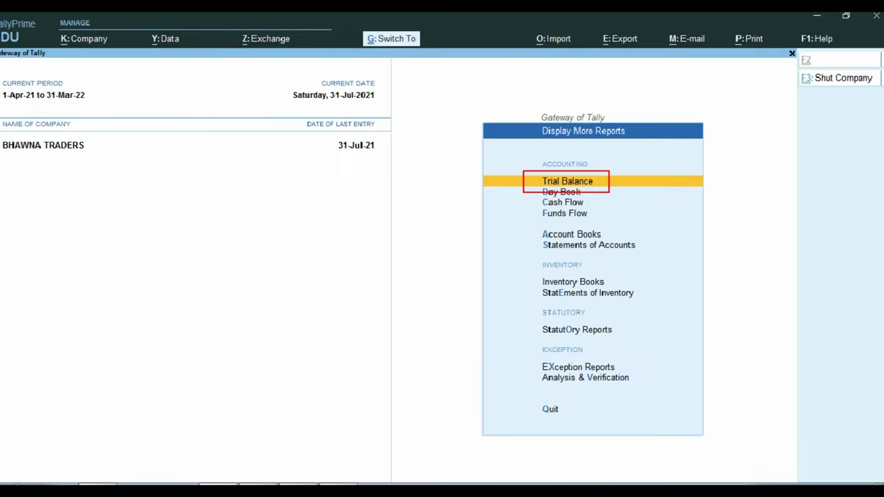
key("Return")
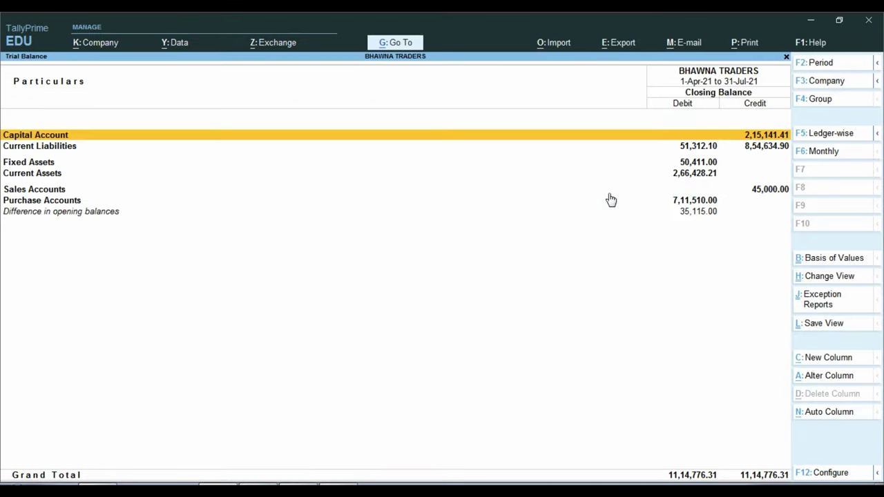
Step: Expand the Trial Balance to its detailed format and set Show Opening Balance to Yes in its configuration
key("alt+F5")
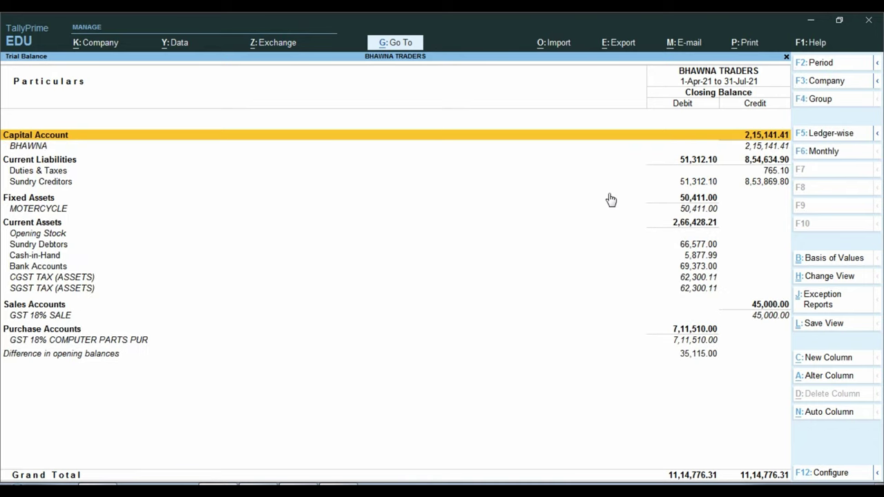
key("F12")
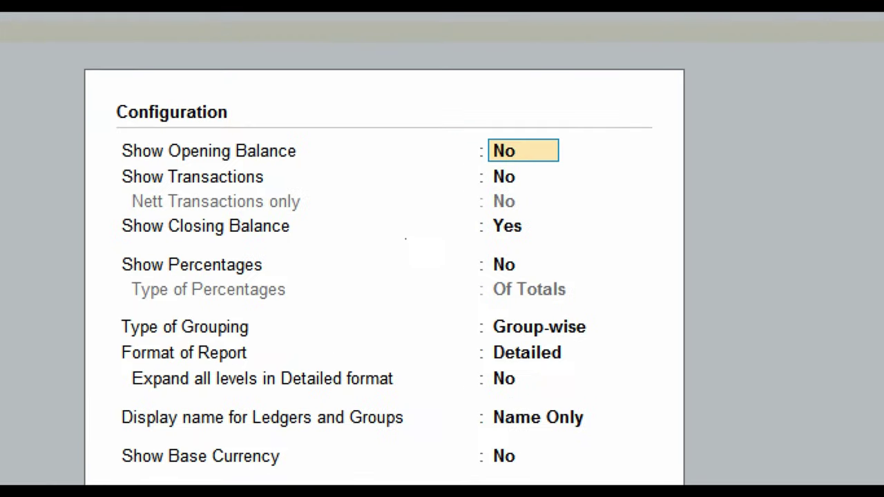
left_click_drag(104, 127, 519, 183)
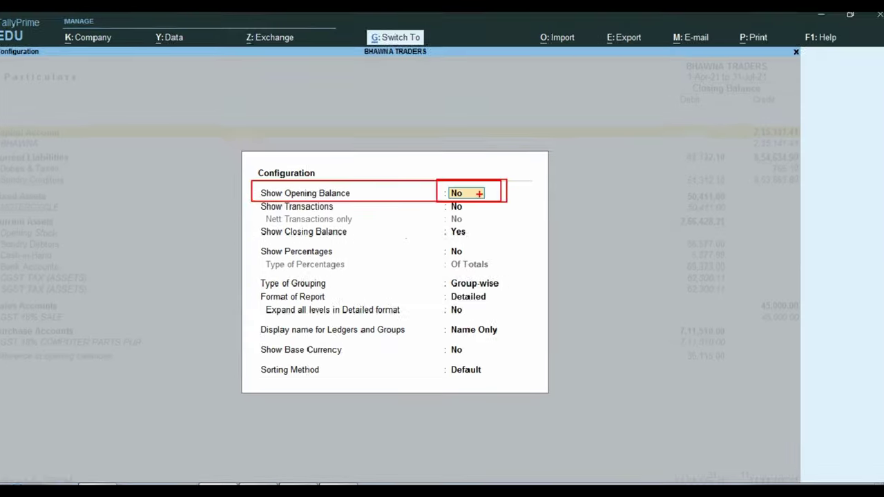
type("y")
key("Return")
key("Return")
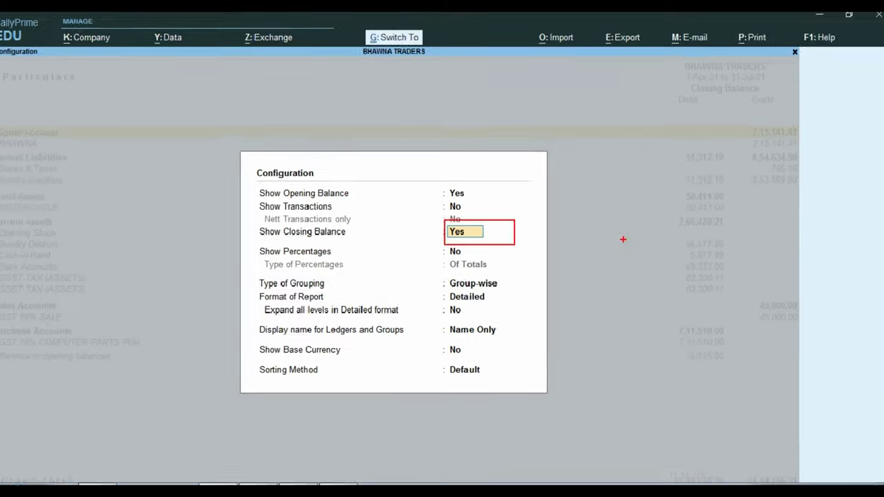
Step: Set Show Closing Balance to No and accept the Trial Balance configuration
key("Return")
key("Return")
key("Return")
key("Return")
key("Return")
key("Return")
key("Return")
key("Return")
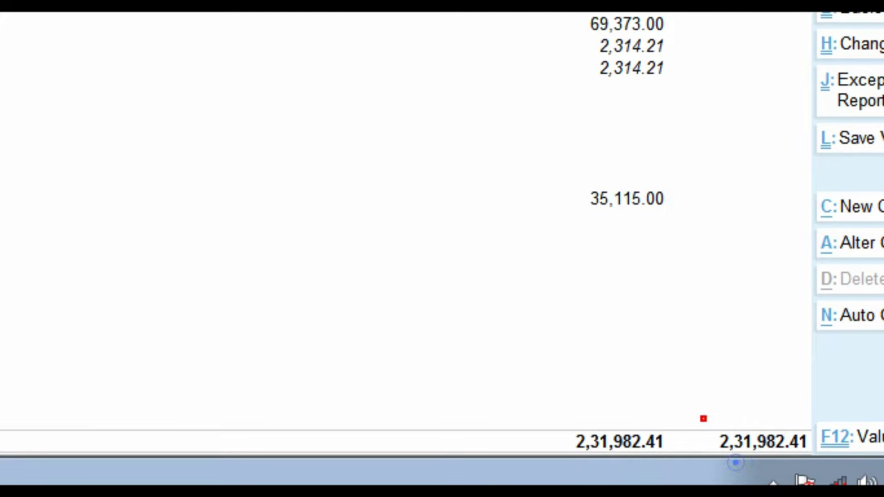
Step: Compare the Trial Balance's opening grand total with the totals of the PDF balance sheet
mouse_move(704, 418)
left_mouse_down()
mouse_move(760, 456)
mouse_move(823, 461)
left_mouse_up()
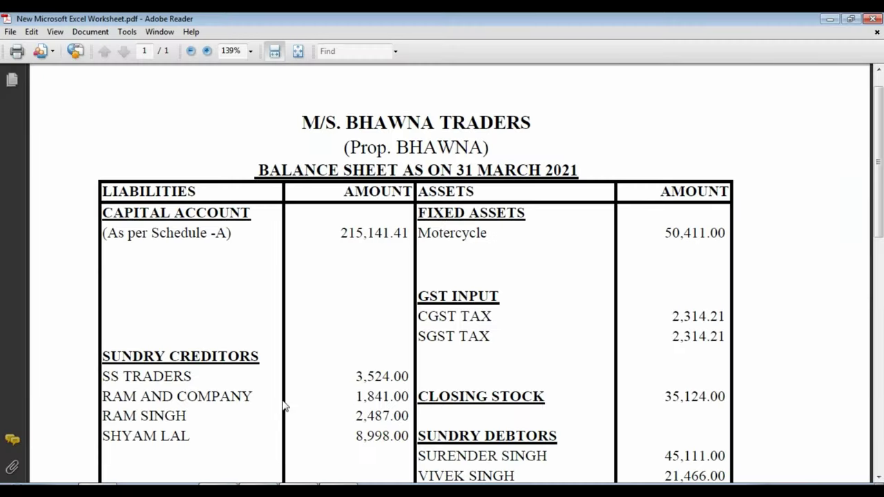
scroll(285, 406, "down", 5)
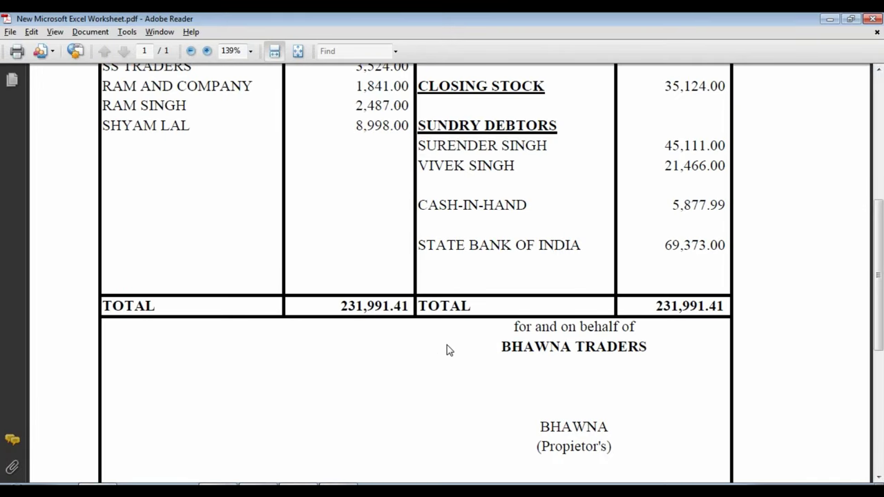
key("alt+Tab")
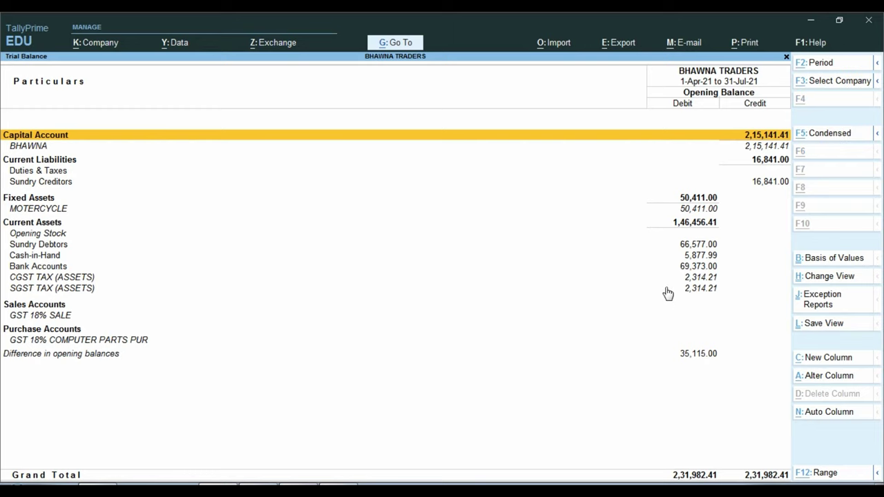
key("alt+Tab")
key("alt+Tab")
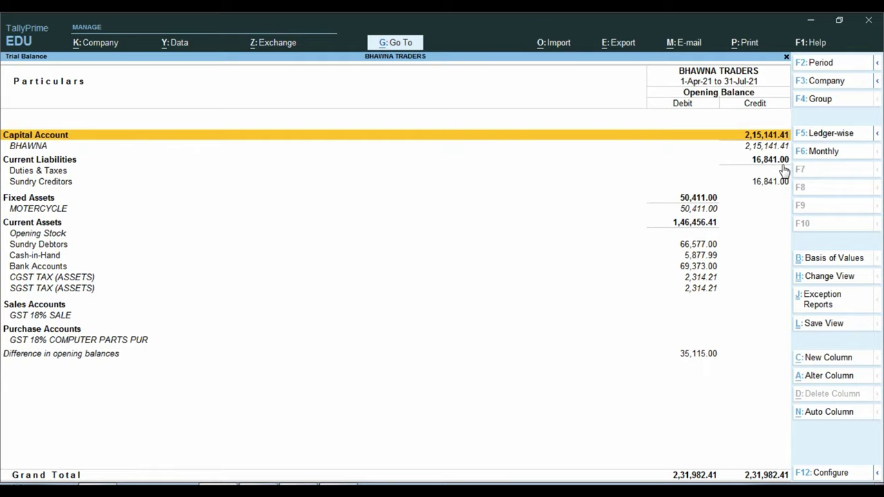
Step: Check the Capital Account's opening balance in the Trial Balance against the capital amount in the PDF balance sheet
key("ctrl+1")
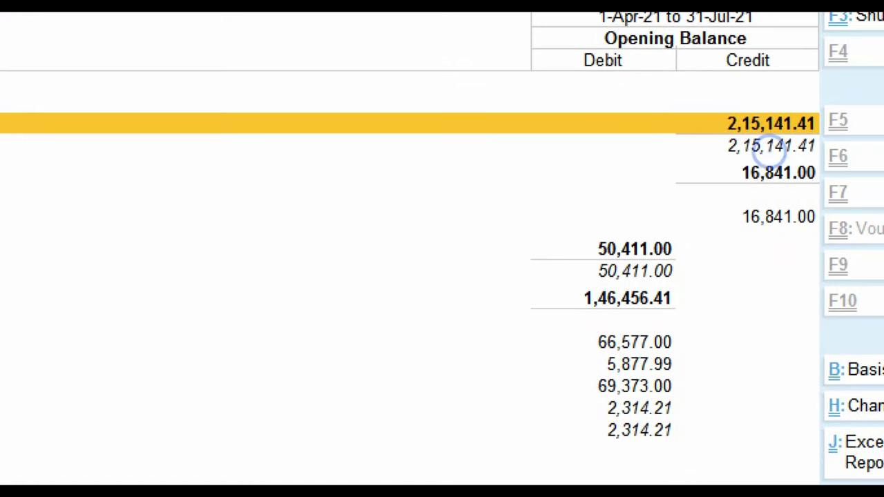
mouse_move(713, 129)
left_mouse_down()
mouse_move(766, 173)
mouse_move(832, 165)
left_mouse_up()
key("Escape")
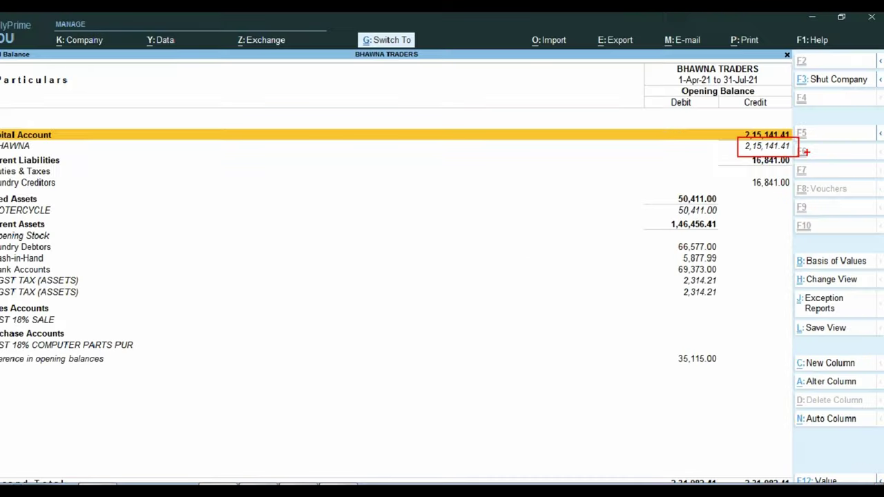
key("alt+Tab")
scroll(313, 118, "up", 5)
scroll(313, 130, "up", 1)
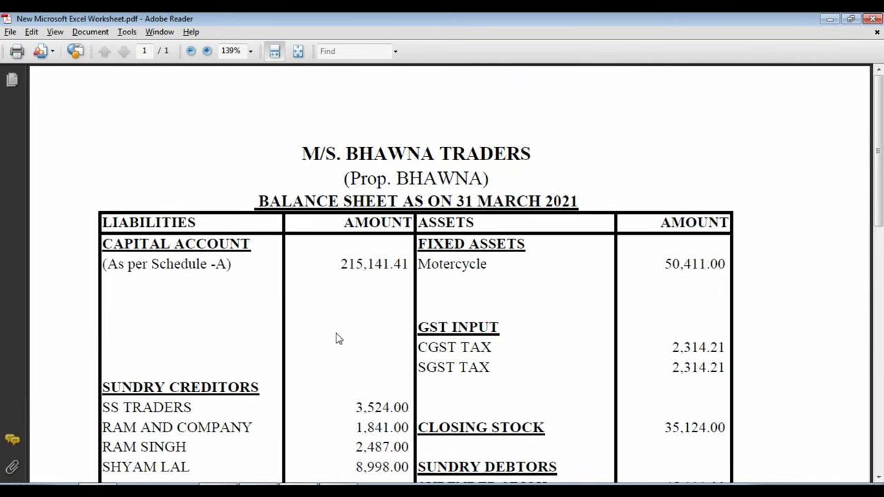
key("ctrl+1")
left_click(343, 281)
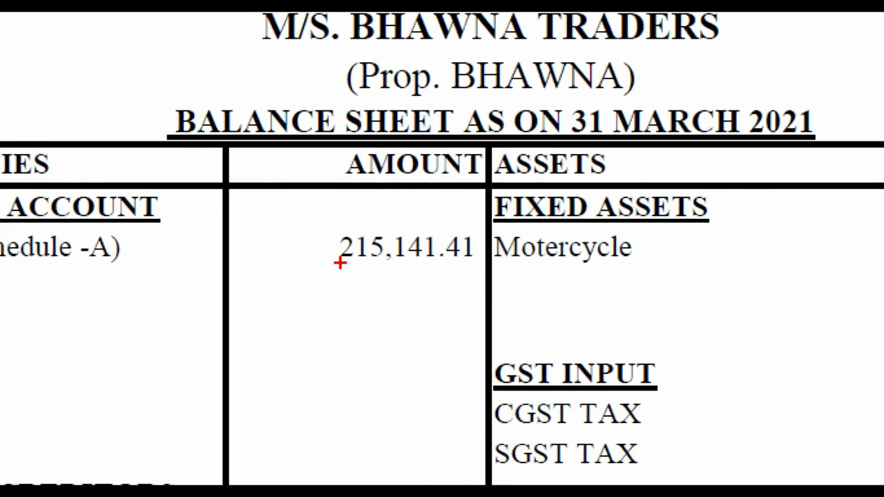
mouse_move(324, 227)
left_mouse_down()
mouse_move(458, 270)
mouse_move(503, 273)
left_mouse_up()
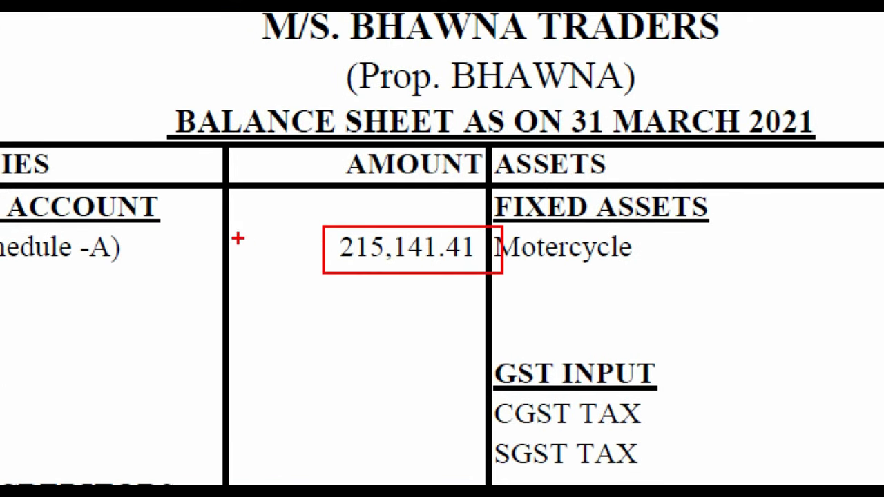
left_click_drag(239, 239, 428, 196)
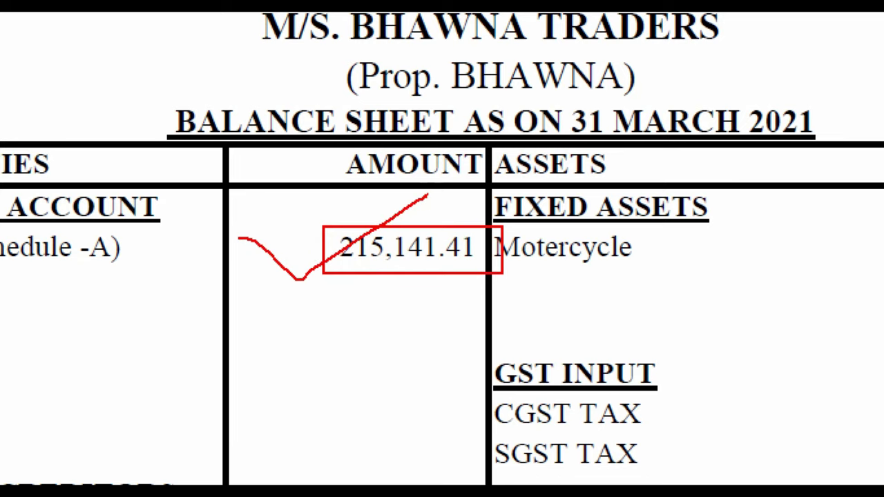
key("Escape")
scroll(325, 369, "down", 5)
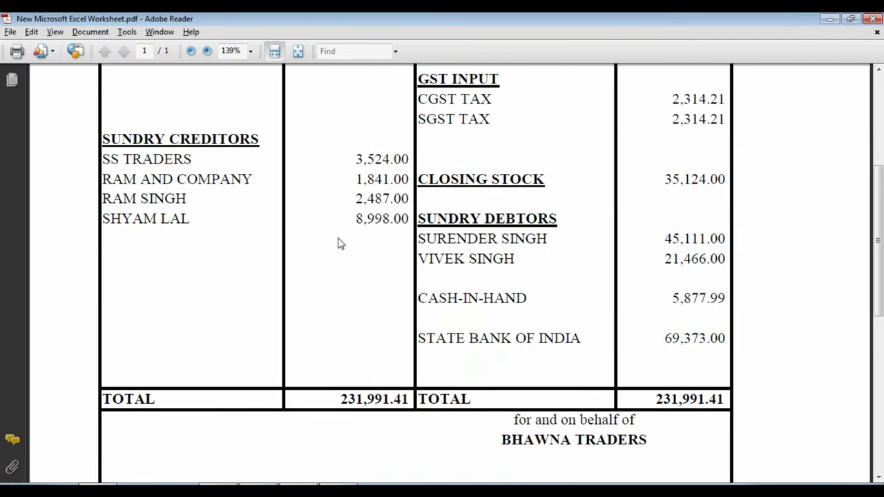
Step: Return to TallyPrime's Trial Balance and open the Sundry Creditors group summary
key("alt+Tab")
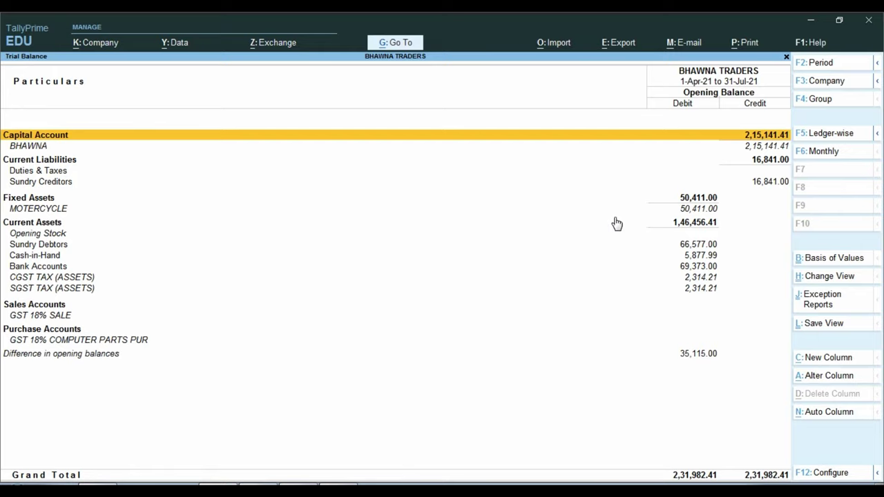
key("Down")
key("Down")
key("Up")
key("Down")
key("Down")
key("Down")
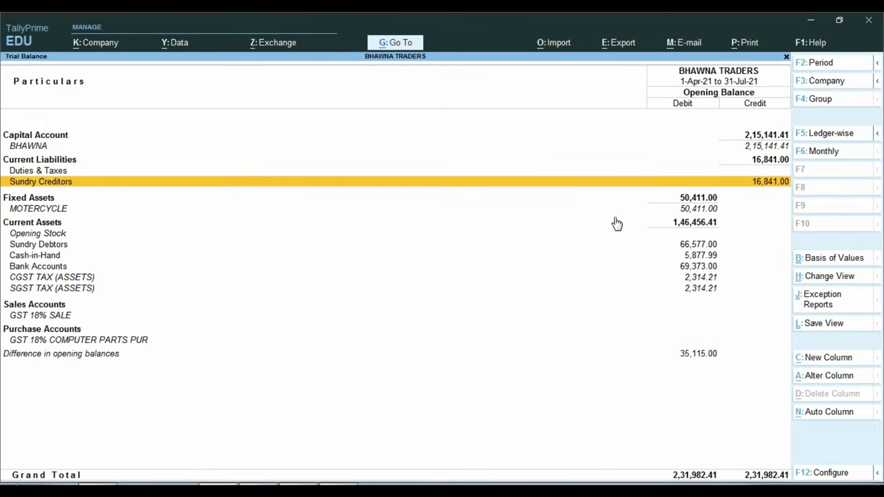
key("Return")
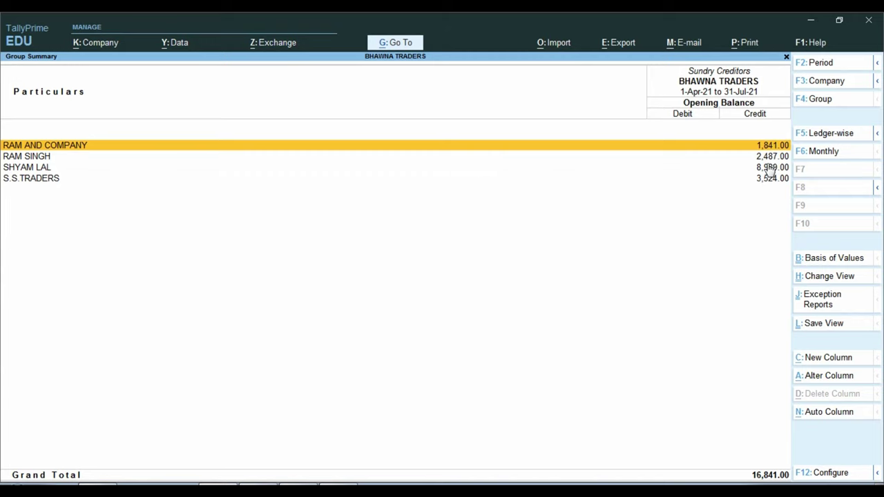
Step: Compare each sundry creditor's opening balance with the PDF balance sheet and select the creditor with the 8,989.00 balance
key("alt+Tab")
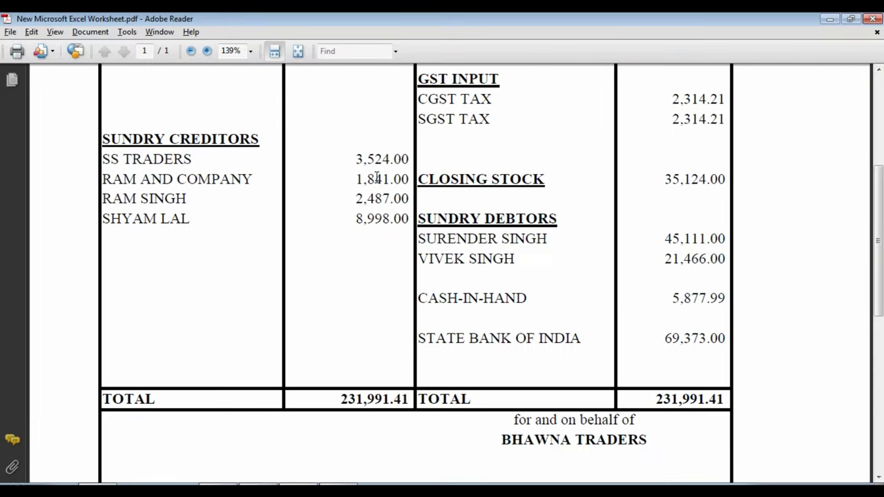
key("alt+Tab")
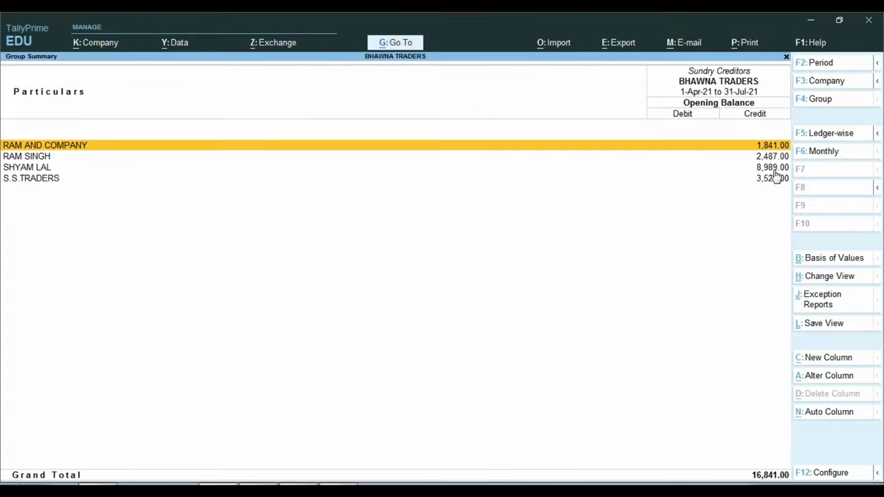
key("alt+Tab")
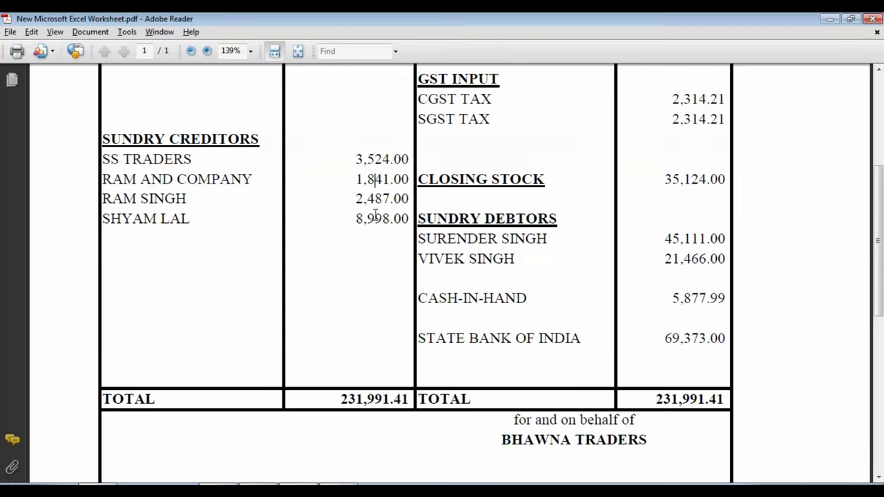
double_click(353, 199)
key("alt+Tab")
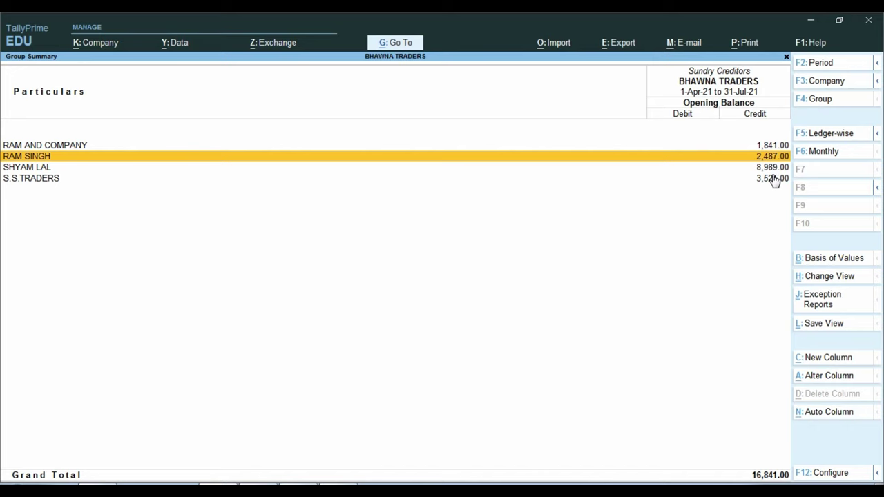
key("alt+Tab")
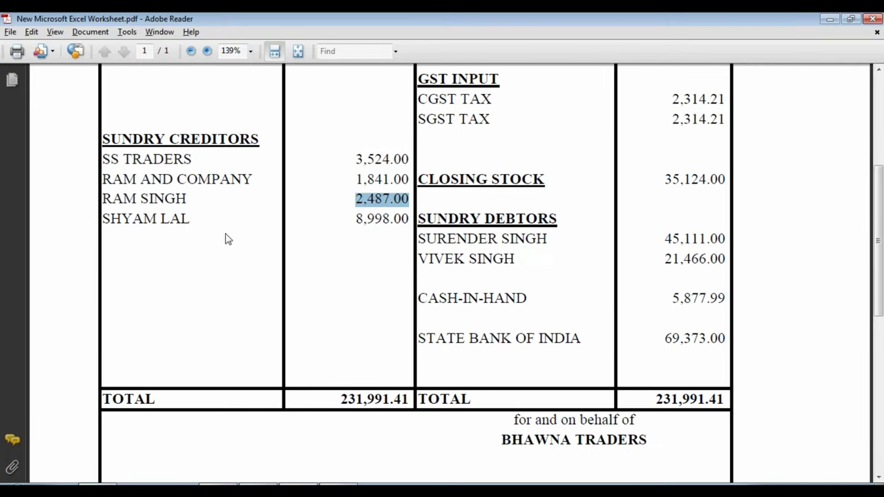
left_click(382, 220)
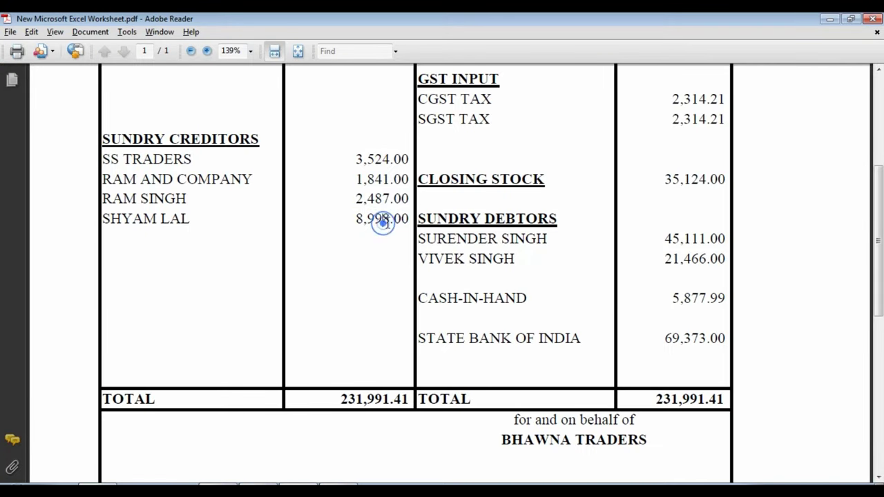
key("ctrl+1")
left_click(392, 225)
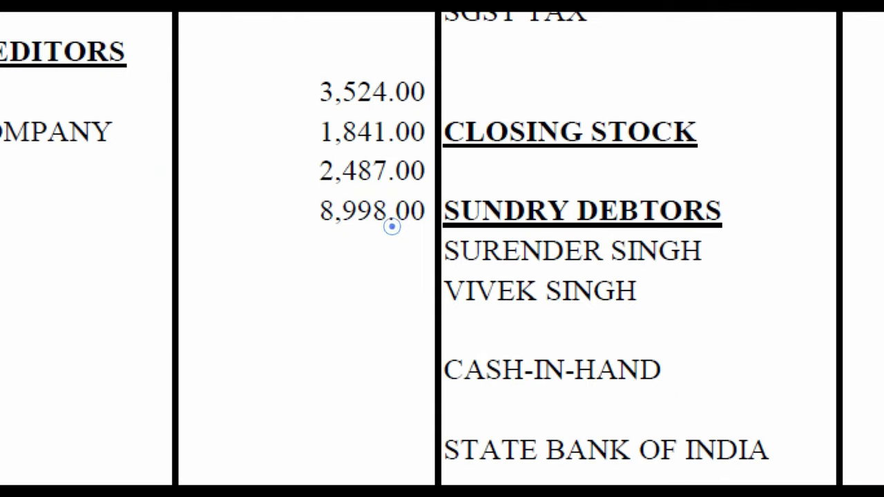
left_click_drag(296, 186, 438, 240)
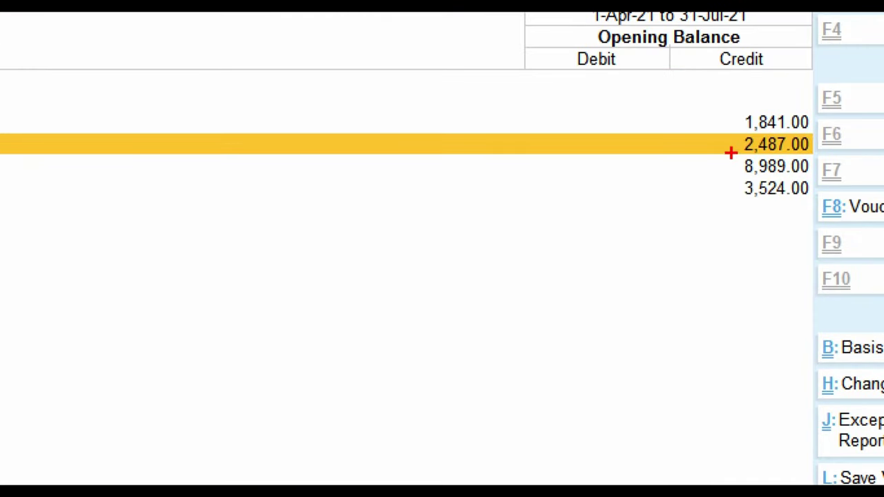
left_click_drag(729, 153, 806, 178)
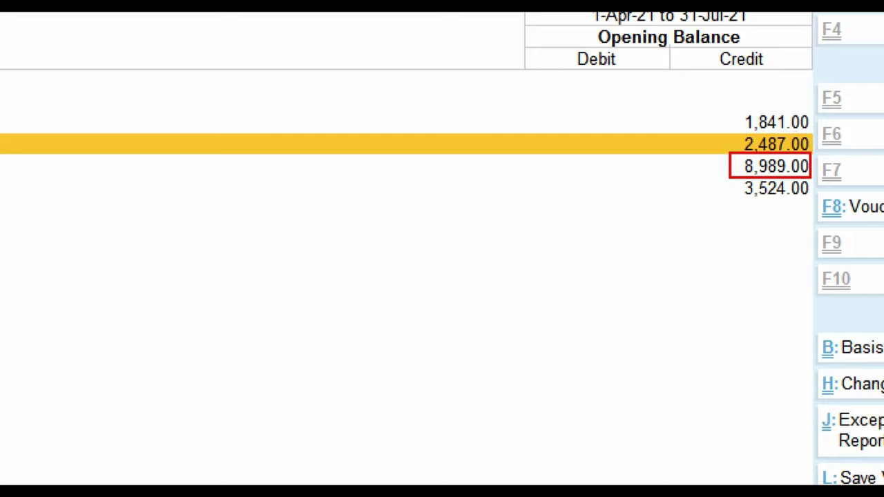
key("Down")
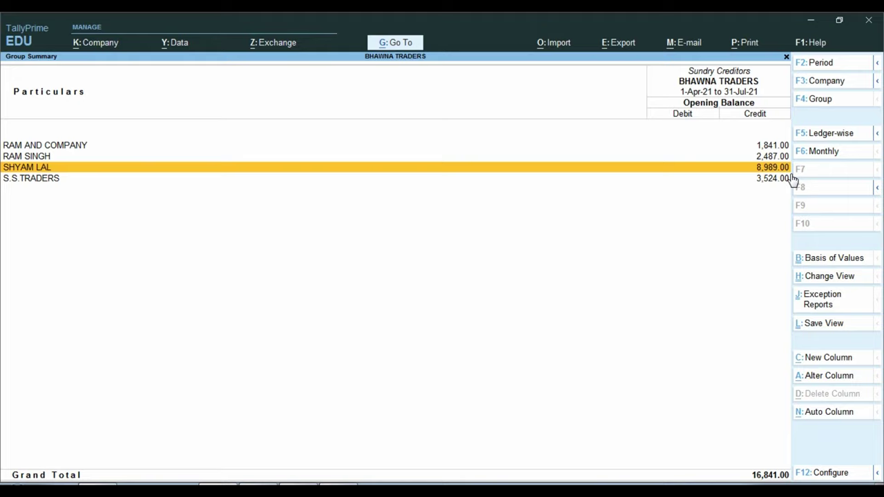
key("ctrl+Return")
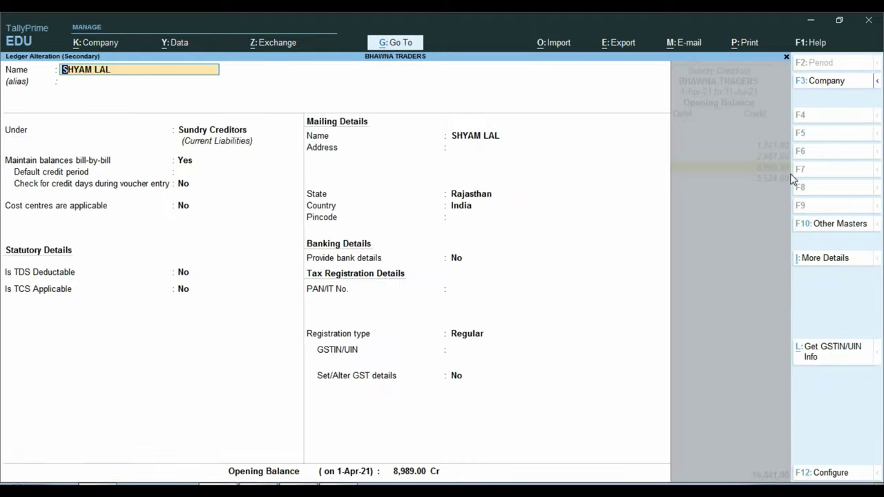
key("Escape")
key("Escape")
key("y")
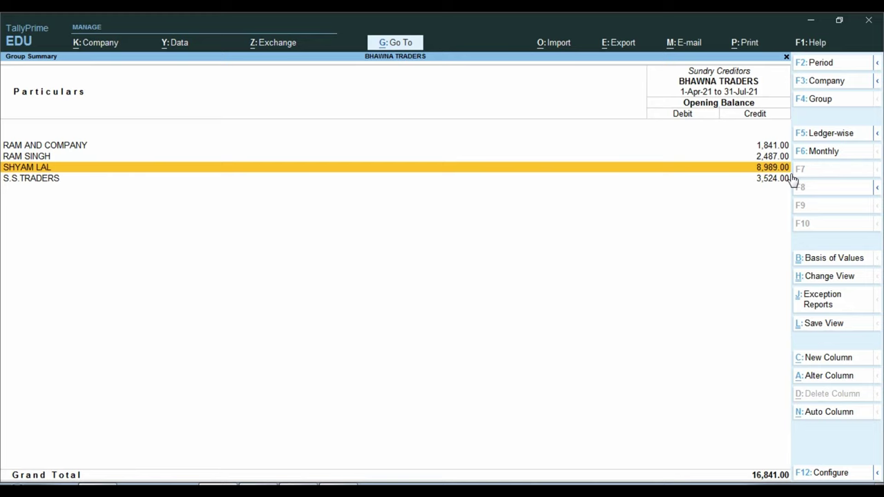
Step: Alter the selected creditor's ledger, set its opening balance to 8,998 Cr as in the PDF, and accept the bill-wise breakup and ledger
key("ctrl")
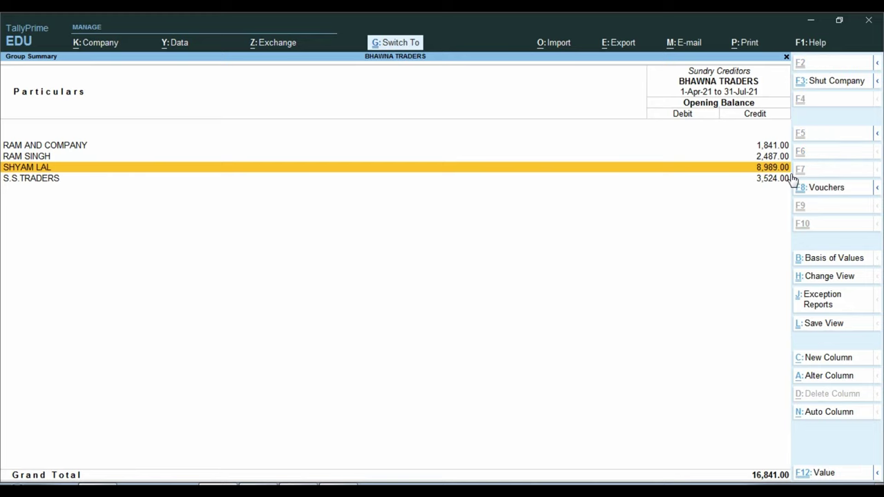
key("ctrl+Return")
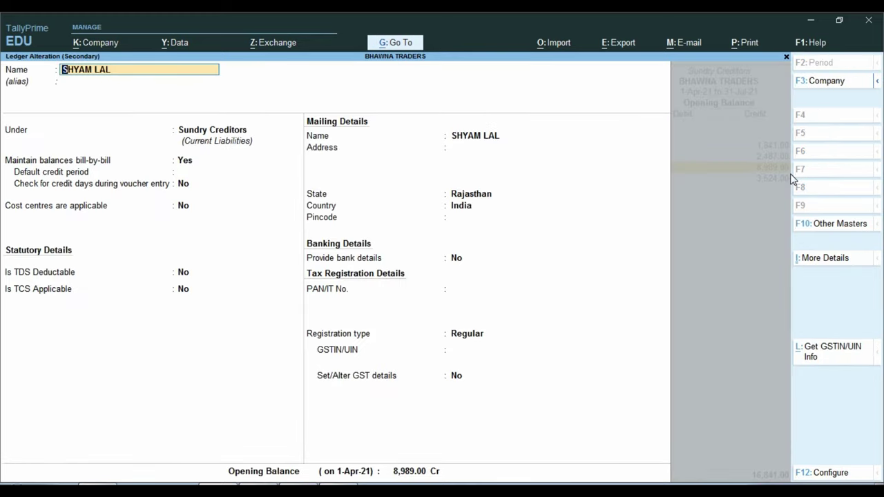
key("Return")
key("Return")
key("ctrl+End")
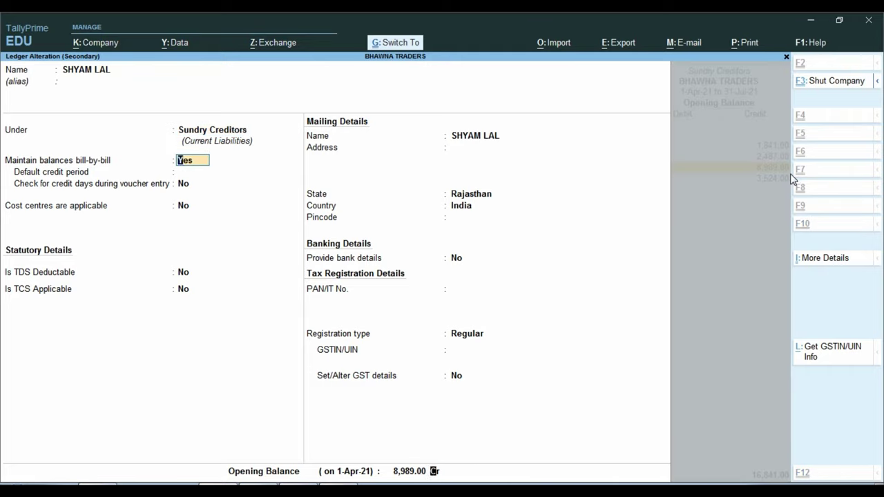
key("BackSpace")
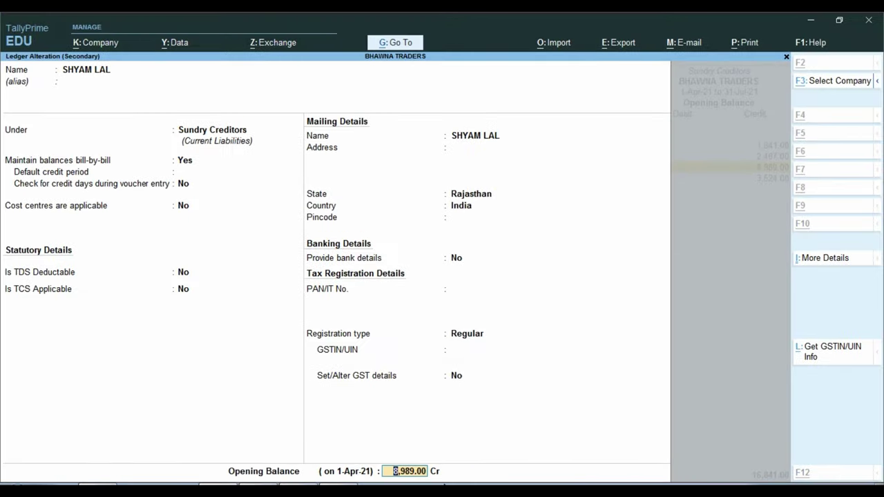
key("alt+Tab")
key("alt+Tab")
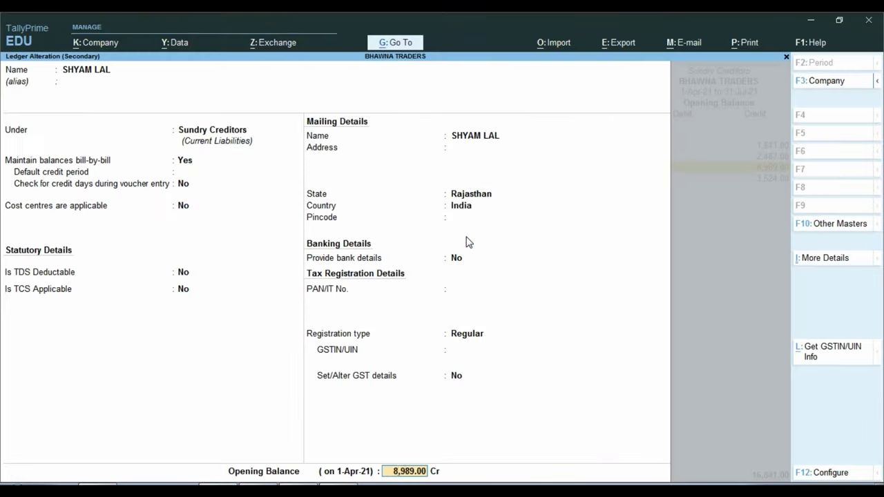
type("8998")
key("Return")
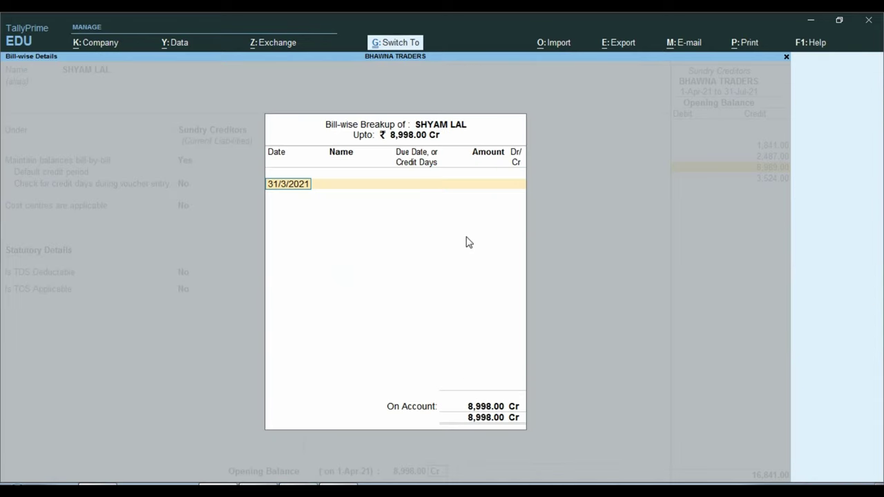
key("ctrl+a")
key("Return")
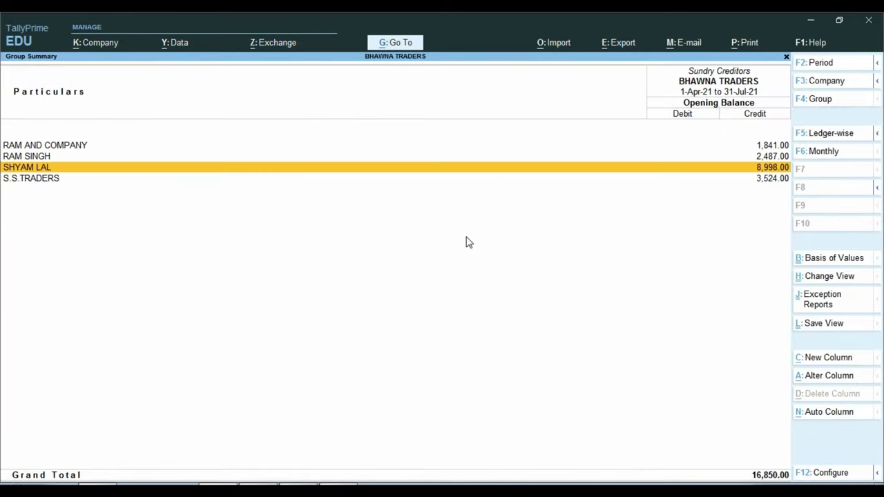
Step: Go back to the Trial Balance and check the opening grand totals and the fixed asset balance
key("Escape")
key("Down")
key("Down")
key("Down")
key("Down")
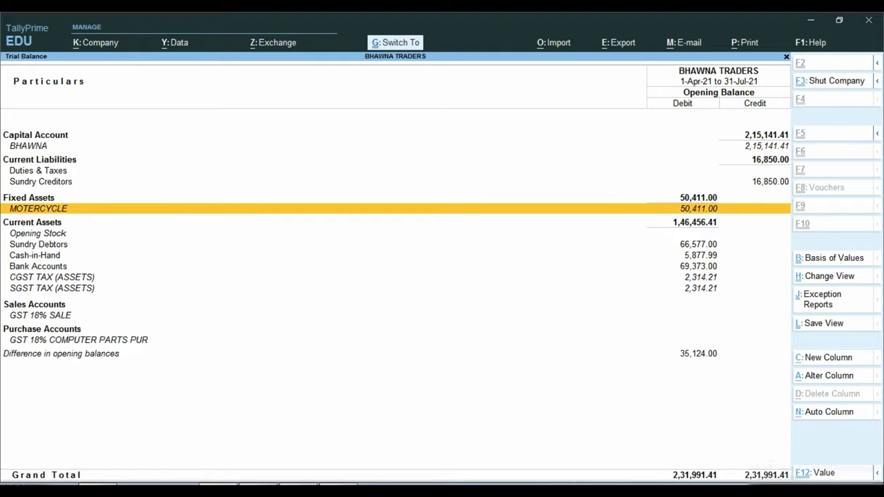
key("ctrl+1")
left_click(770, 482)
left_click_drag(732, 461, 732, 482)
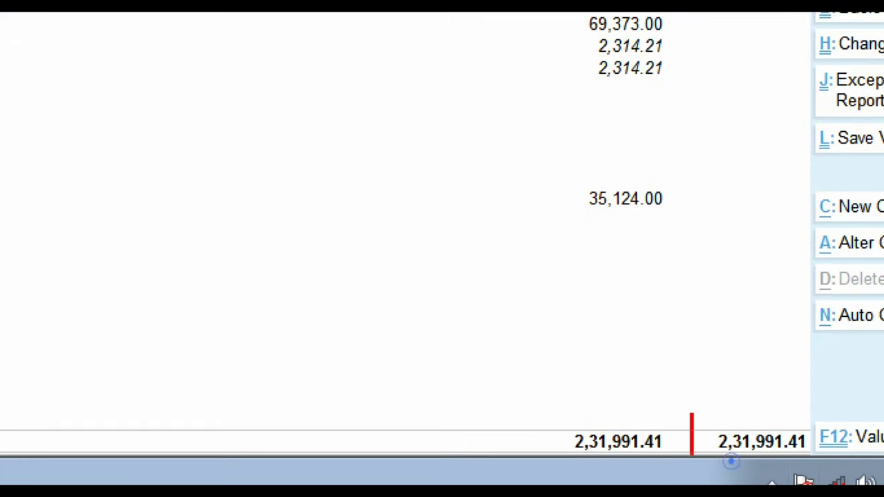
Step: Compare the Trial Balance's opening grand totals with the PDF balance sheet totals, and return to TallyPrime to check the opening stock balance
left_click_drag(692, 456, 834, 465)
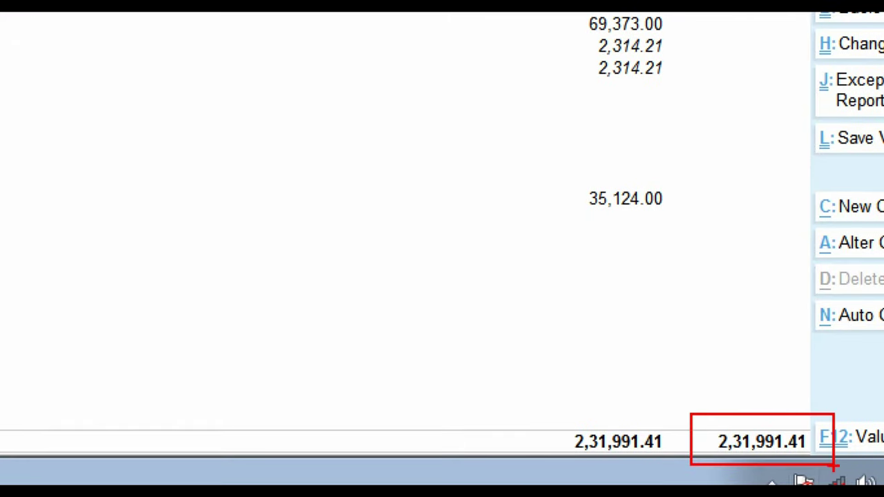
key("Escape")
key("alt+Tab")
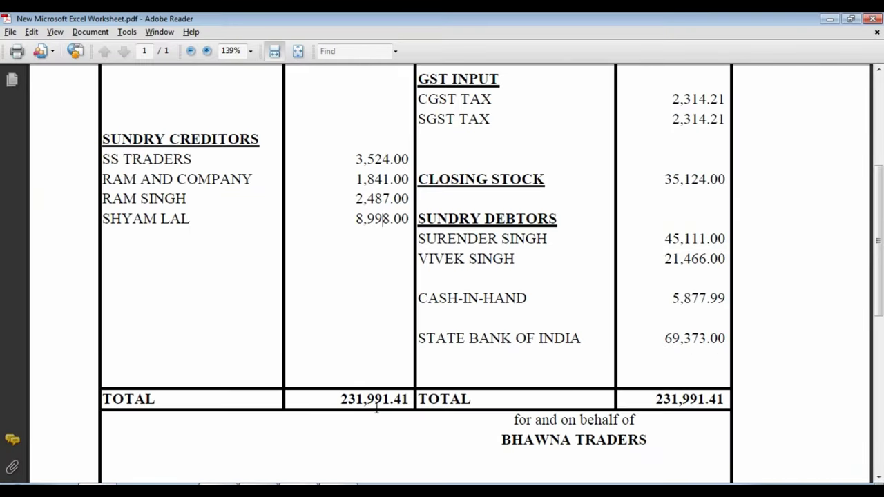
key("ctrl+1")
left_click(353, 411)
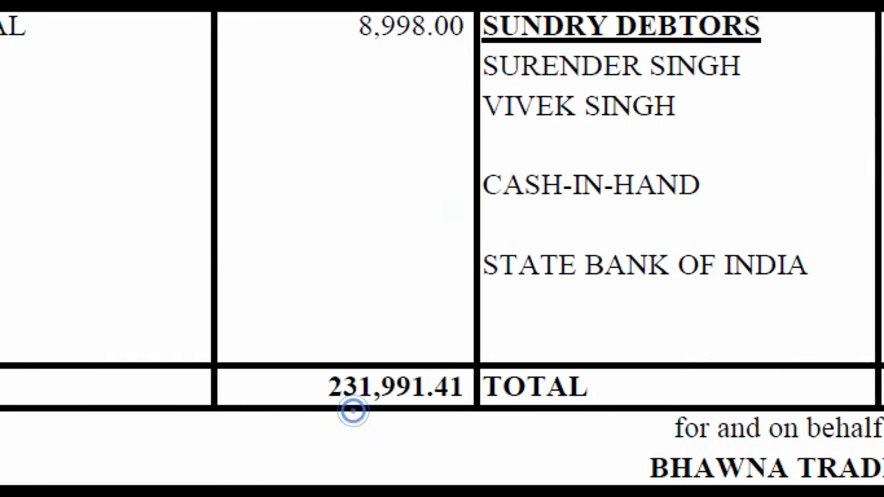
mouse_move(295, 338)
left_mouse_down()
mouse_move(395, 407)
mouse_move(496, 420)
left_mouse_up()
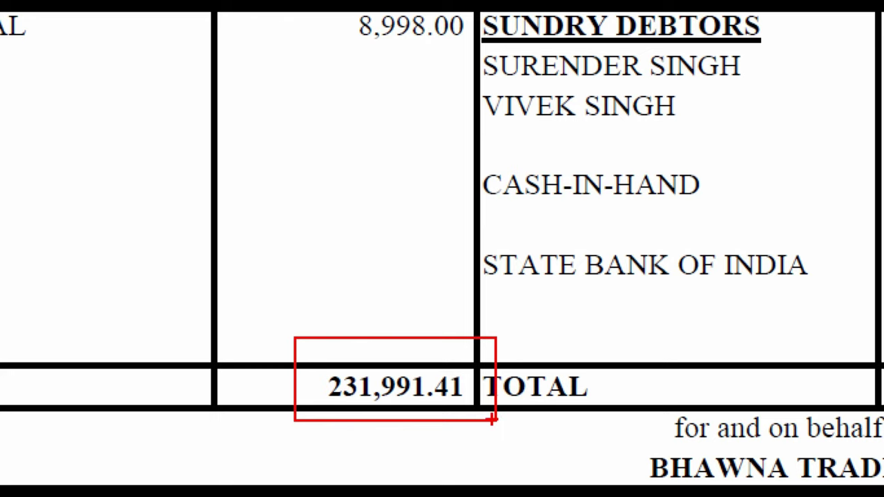
key("alt+Tab")
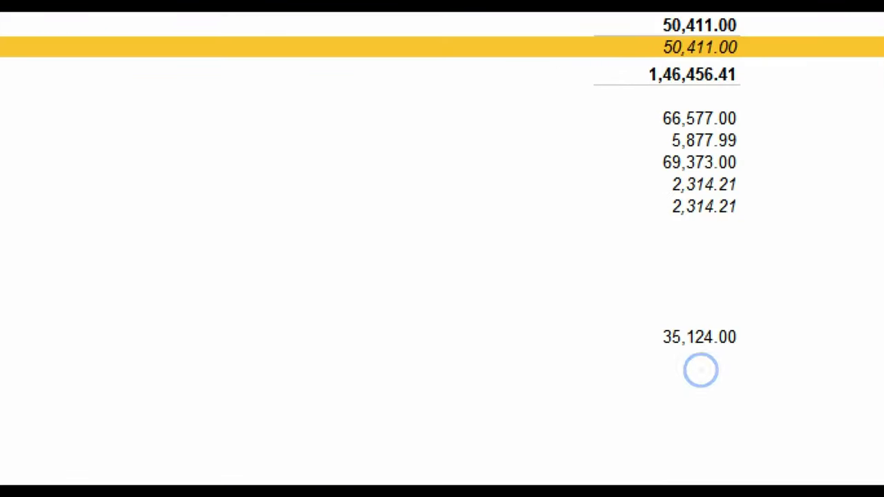
left_click_drag(659, 317, 775, 365)
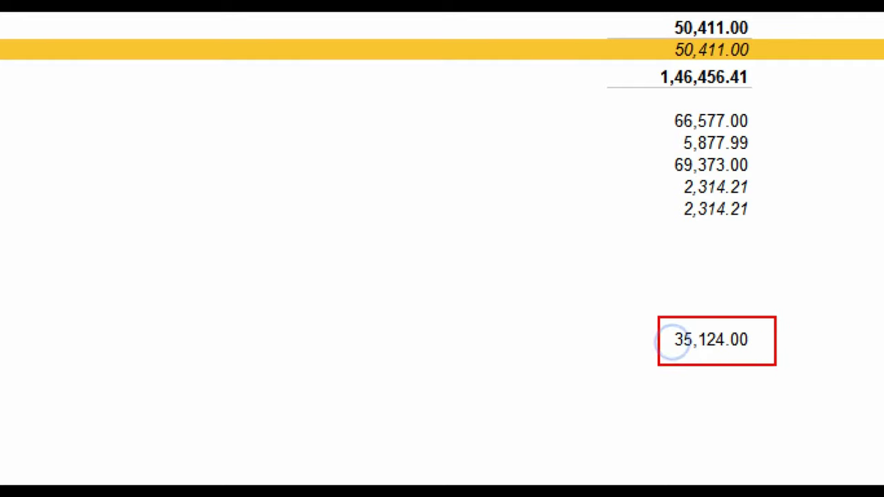